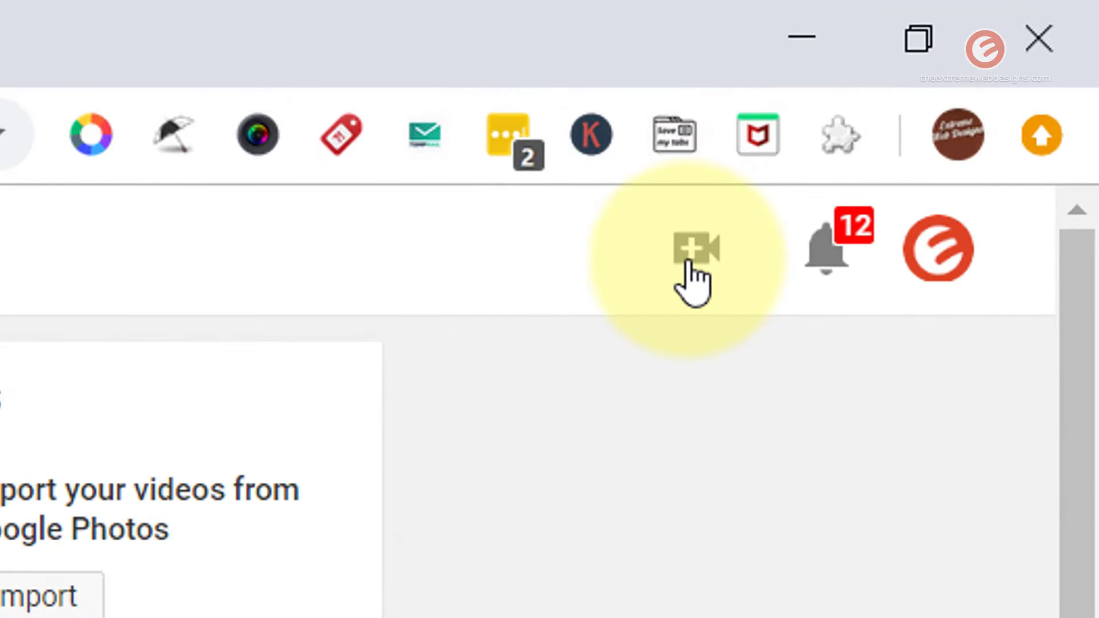
Start a new video upload and browse for a file from the computer.
{"action": "left_click", "coordinate": [691, 277]}
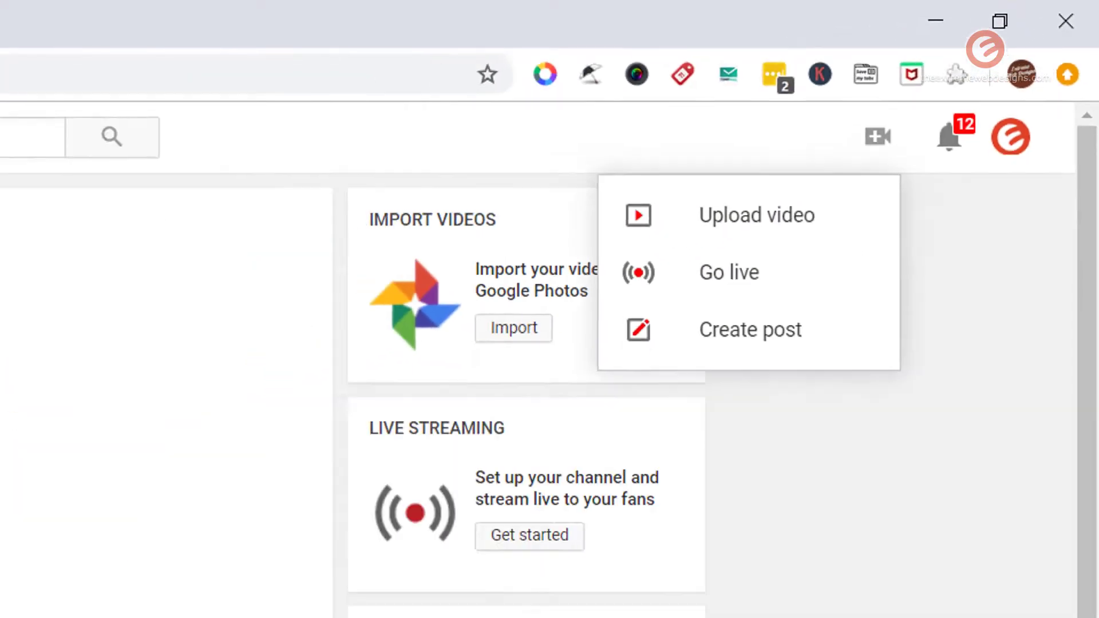
{"action": "left_click", "coordinate": [746, 214]}
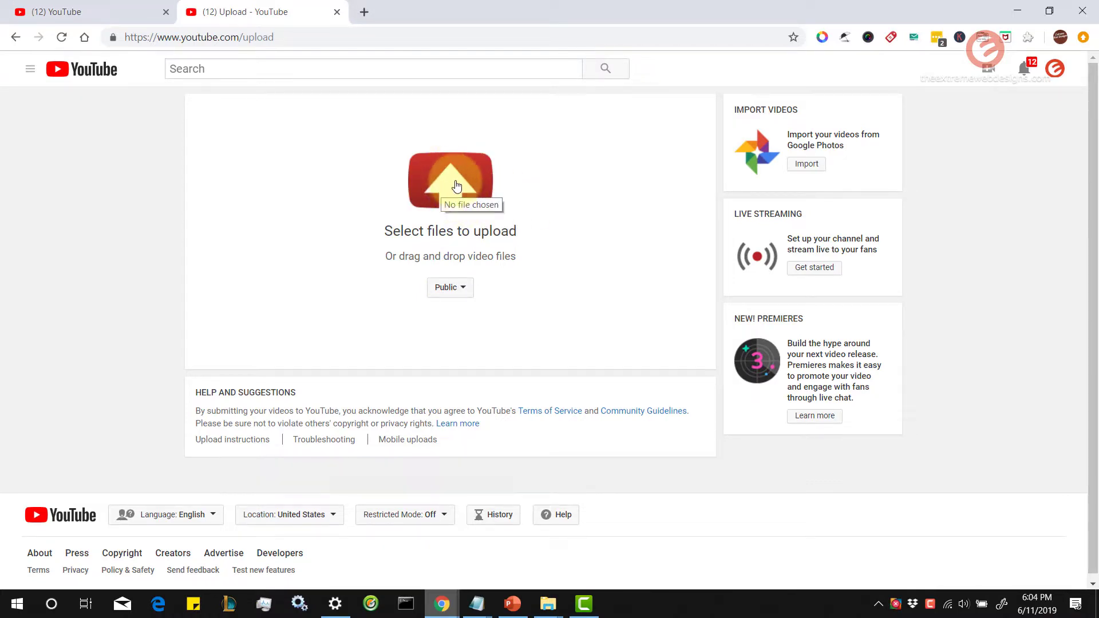
{"action": "left_click", "coordinate": [456, 186]}
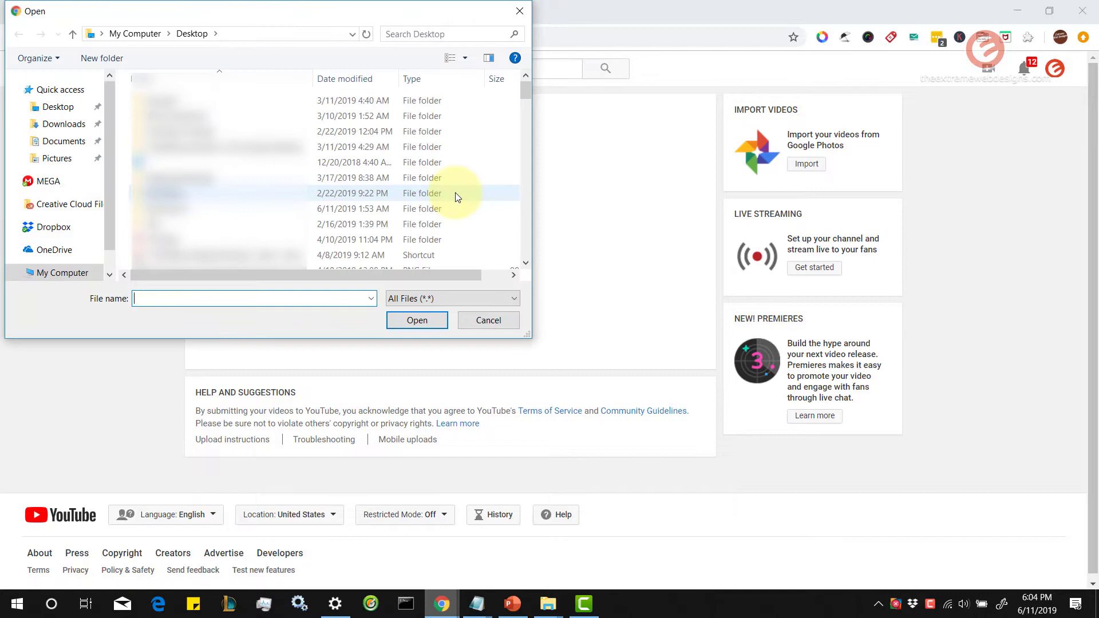
Navigate to the video's folder and upload 'How To Activate YouTube Dark Theme.mp4'.
{"action": "left_click", "coordinate": [286, 34]}
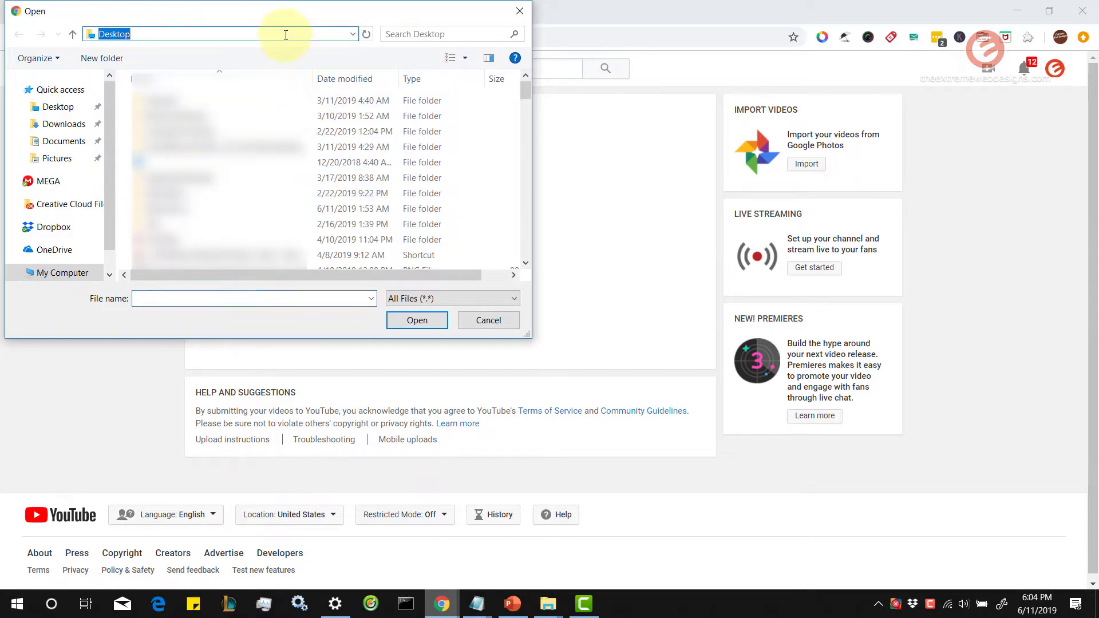
{"action": "key", "text": "ctrl+v"}
{"action": "key", "text": "Return"}
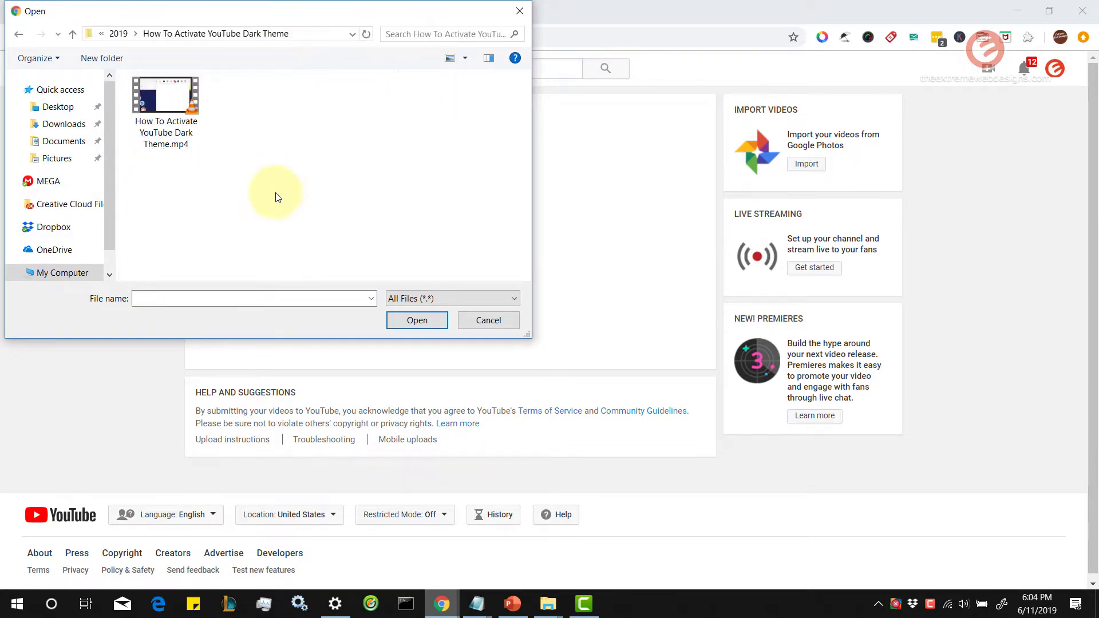
{"action": "double_click", "coordinate": [167, 105]}
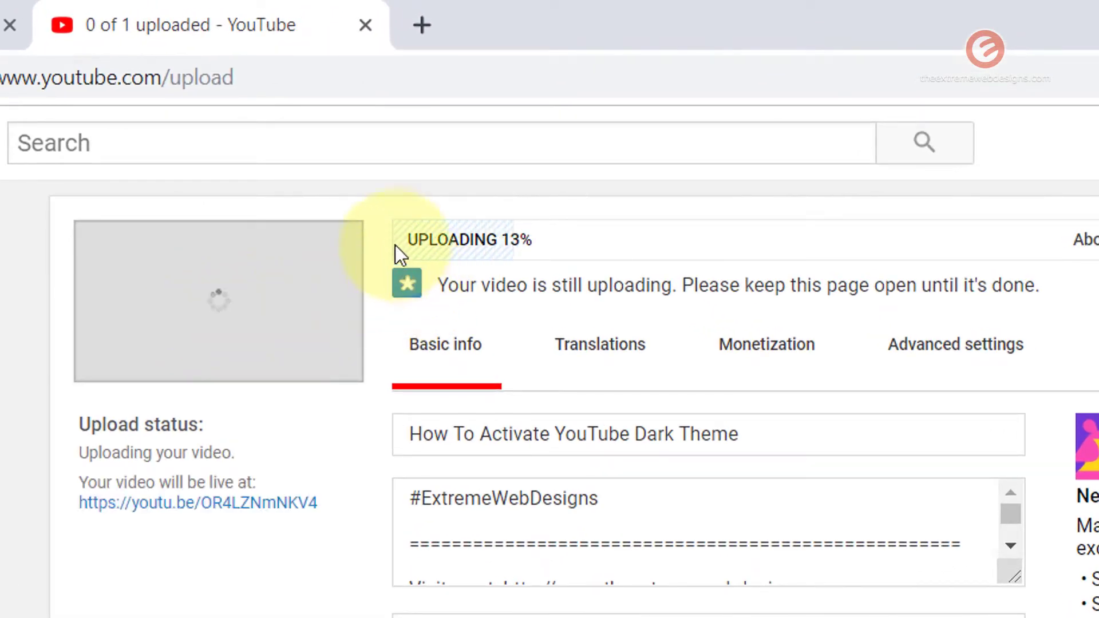
{"action": "scroll", "coordinate": [564, 532], "scroll_direction": "down", "scroll_amount": 3}
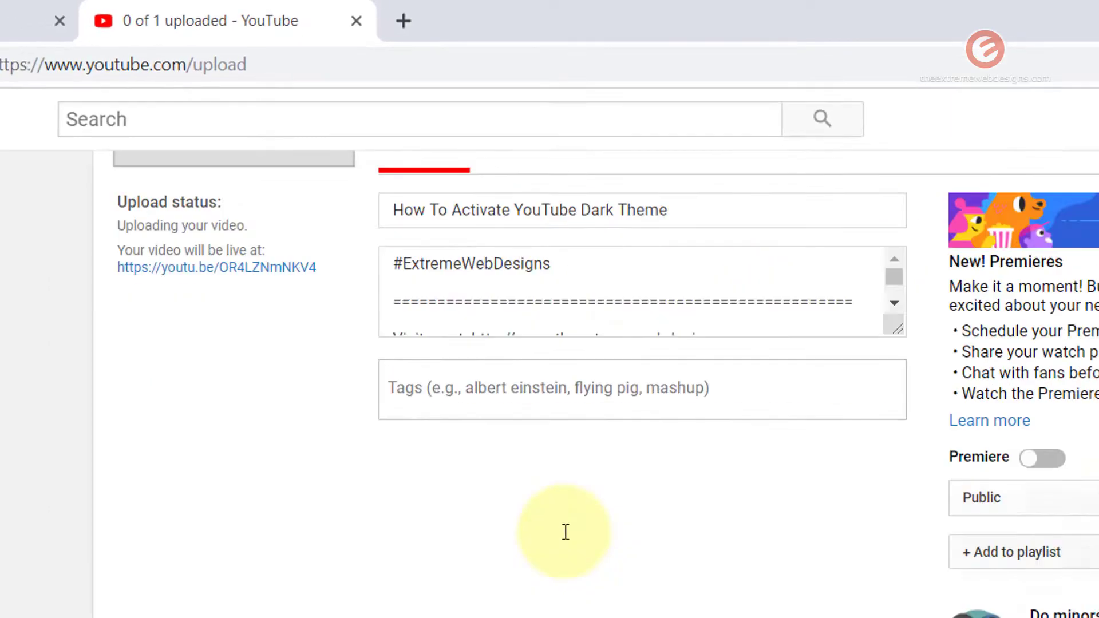
{"action": "scroll", "coordinate": [340, 386], "scroll_direction": "down", "scroll_amount": 3}
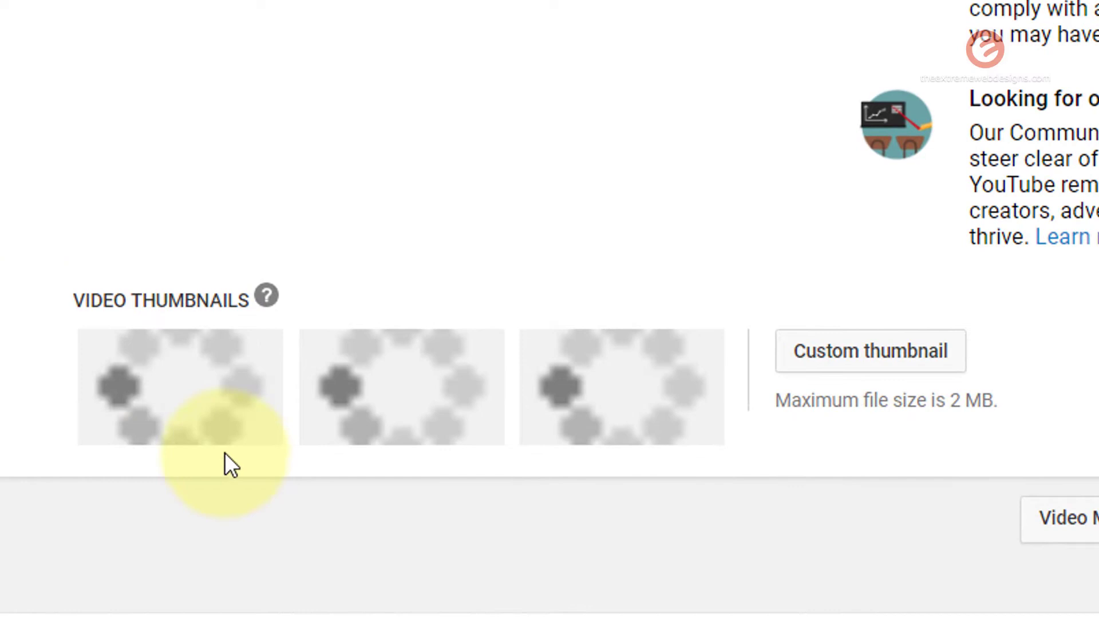
{"action": "mouse_move", "coordinate": [579, 533]}
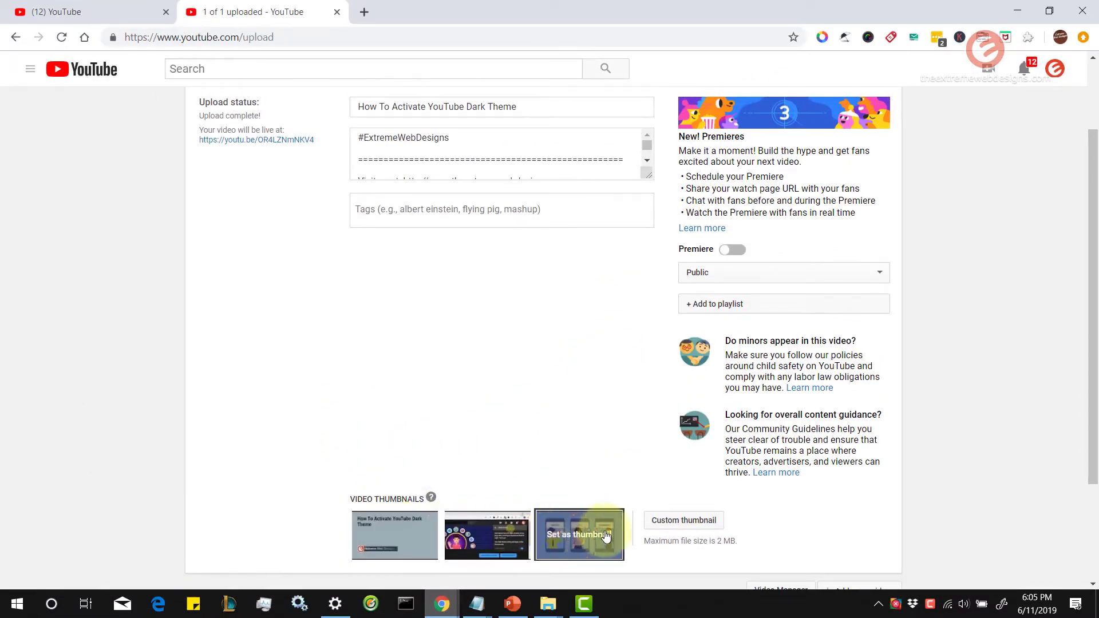
Make the third suggested image, showing three people with phones, the video's thumbnail.
{"action": "left_click", "coordinate": [578, 535]}
{"action": "scroll", "coordinate": [495, 398], "scroll_direction": "up", "scroll_amount": 2}
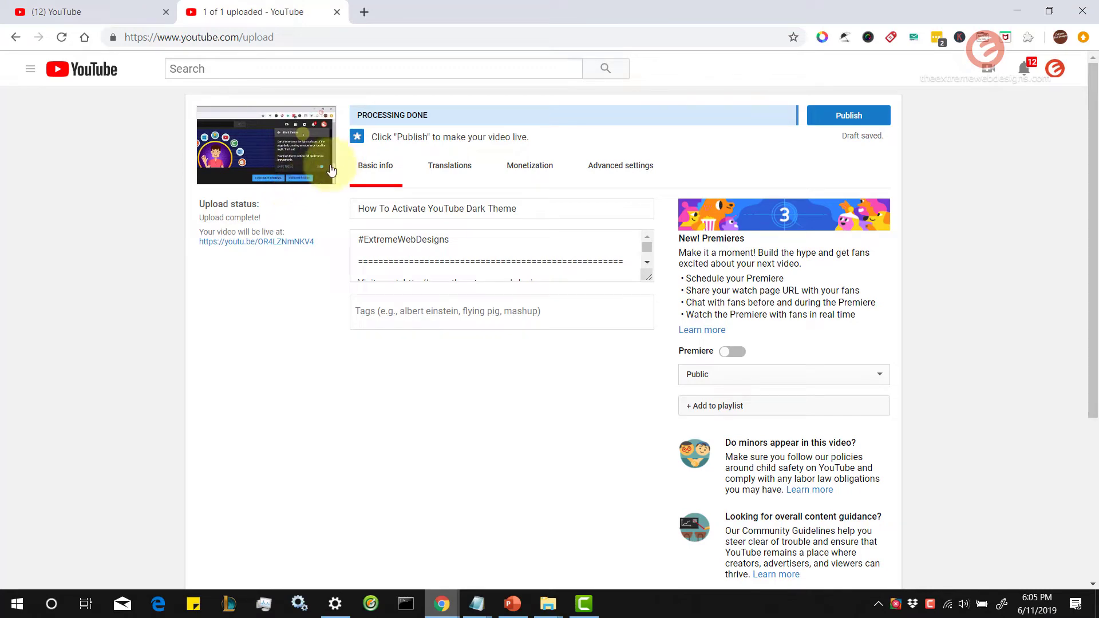
{"action": "scroll", "coordinate": [420, 242], "scroll_direction": "down", "scroll_amount": 2}
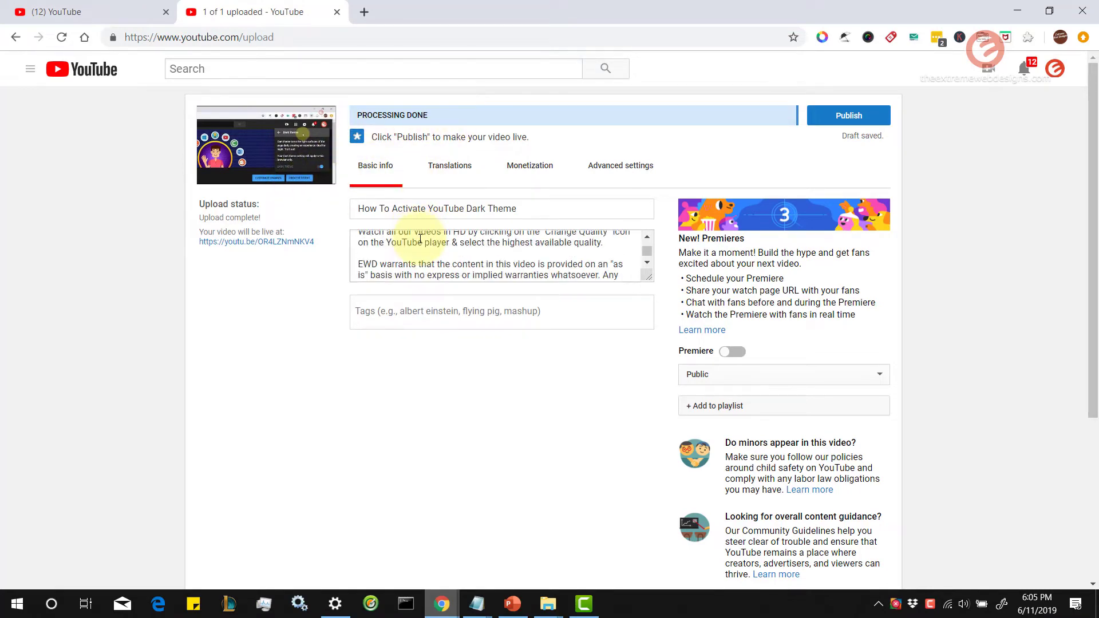
{"action": "scroll", "coordinate": [480, 378], "scroll_direction": "down", "scroll_amount": 4}
{"action": "scroll", "coordinate": [434, 299], "scroll_direction": "up", "scroll_amount": 4}
{"action": "scroll", "coordinate": [372, 336], "scroll_direction": "down", "scroll_amount": 3}
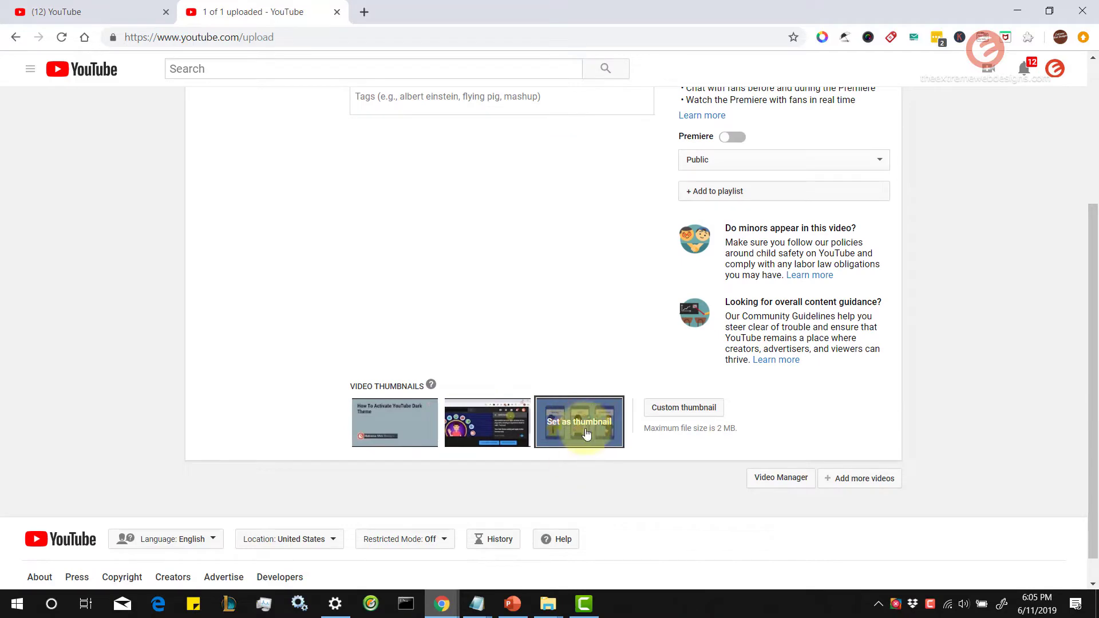
{"action": "left_click", "coordinate": [565, 425]}
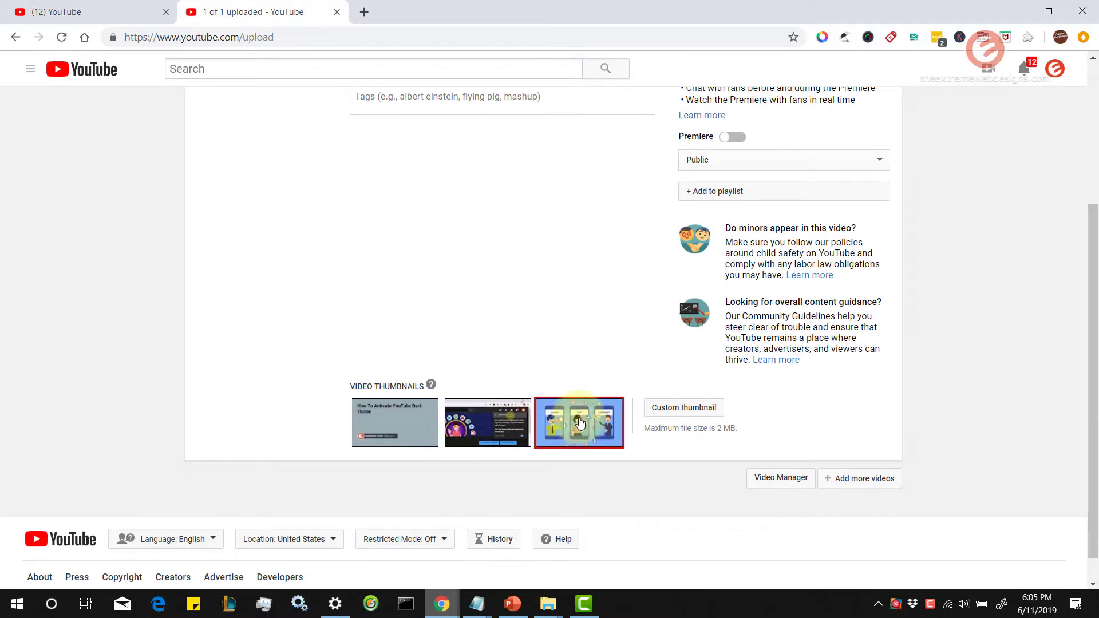
{"action": "scroll", "coordinate": [537, 328], "scroll_direction": "up", "scroll_amount": 3}
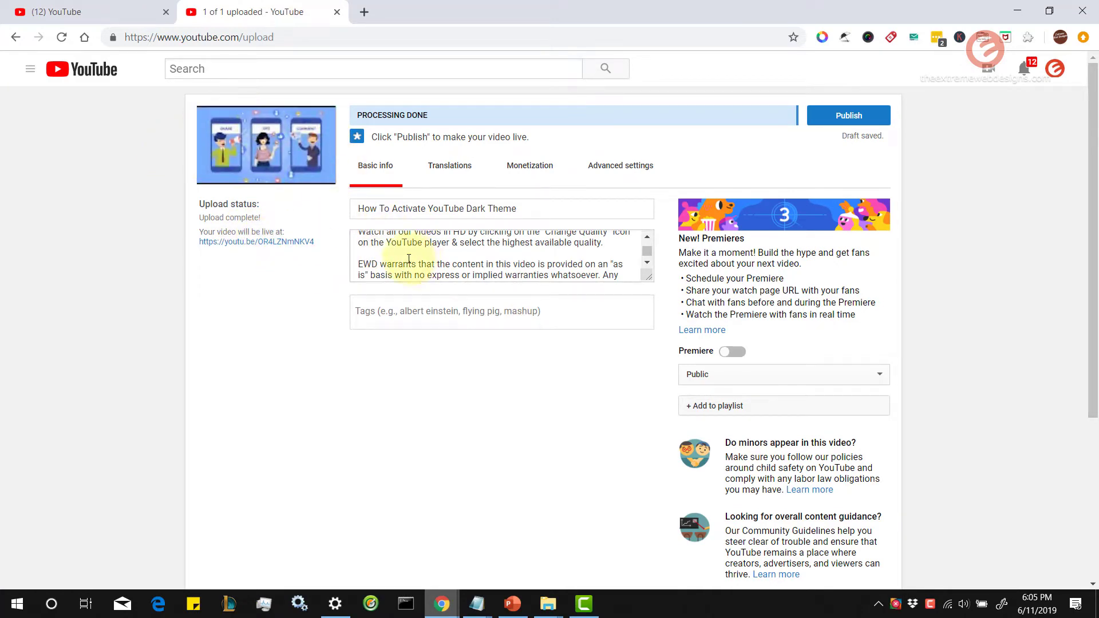
{"action": "scroll", "coordinate": [408, 259], "scroll_direction": "down", "scroll_amount": 2}
{"action": "scroll", "coordinate": [429, 266], "scroll_direction": "down", "scroll_amount": 2}
{"action": "scroll", "coordinate": [505, 359], "scroll_direction": "down", "scroll_amount": 5}
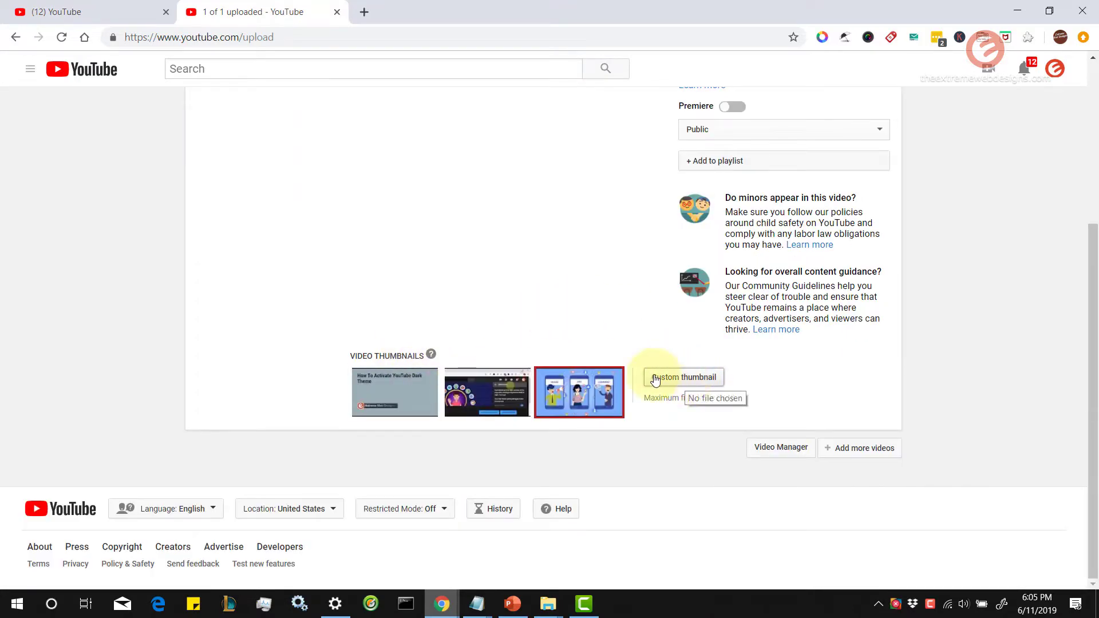
Upload 'How To Activate YouTube Dark Theme.png' from the 2019 thumbnails folder as the custom thumbnail.
{"action": "left_click", "coordinate": [694, 381]}
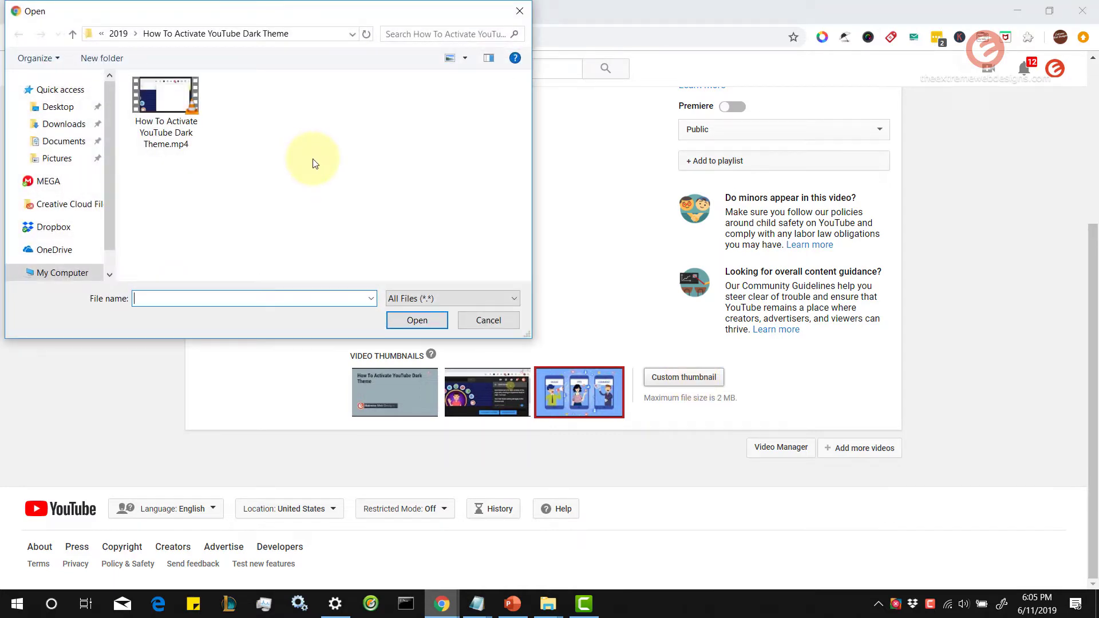
{"action": "left_click", "coordinate": [308, 35]}
{"action": "key", "text": "ctrl+BackSpace"}
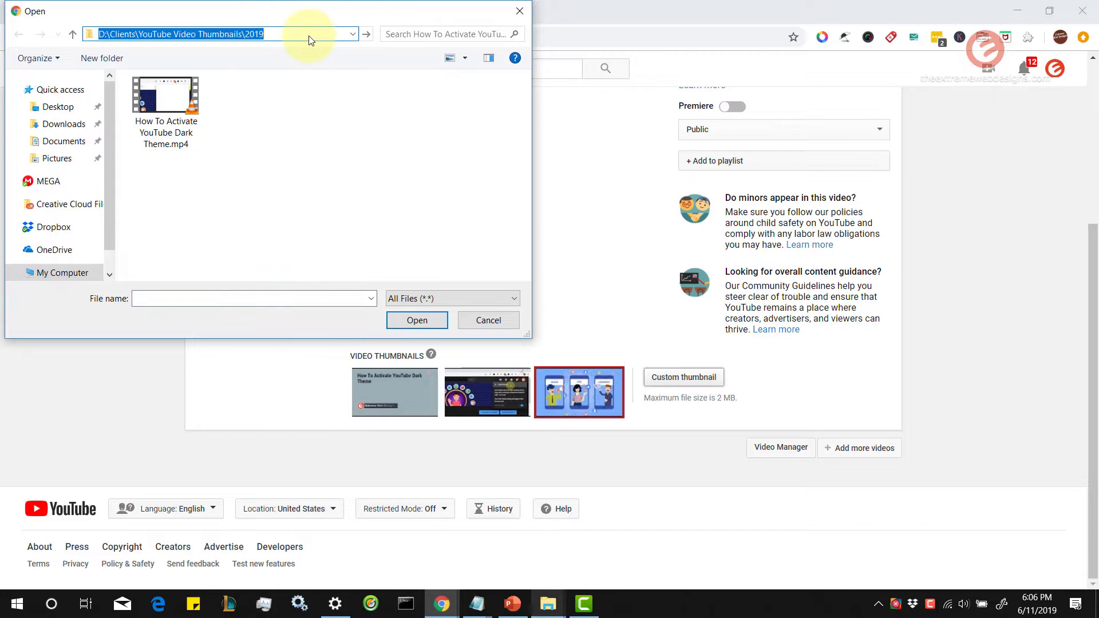
{"action": "key", "text": "Return"}
{"action": "double_click", "coordinate": [408, 140]}
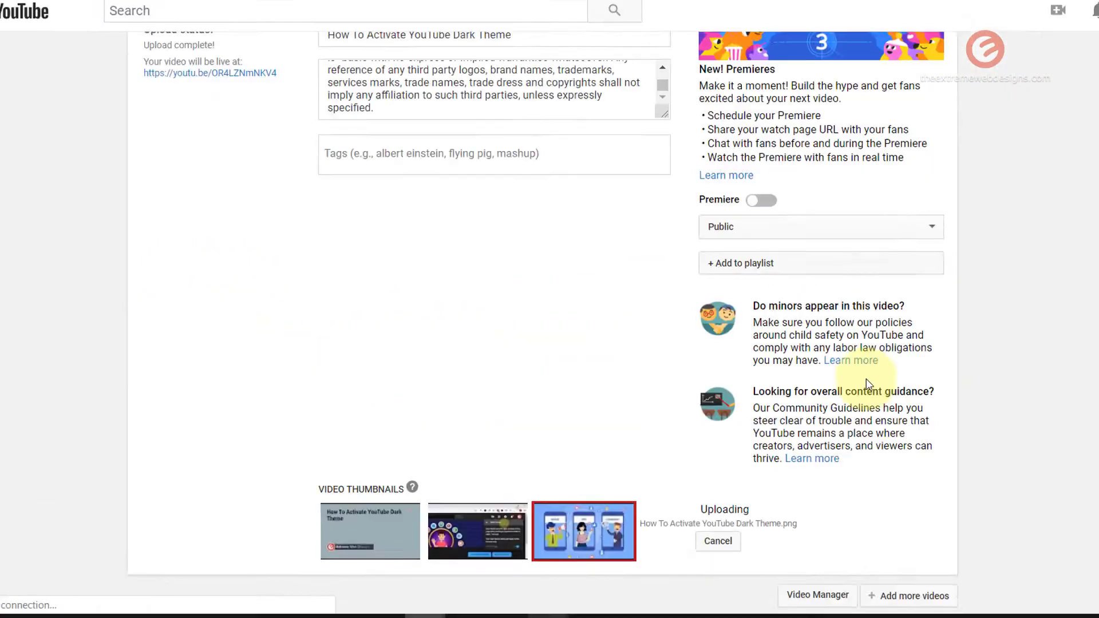
{"action": "scroll", "coordinate": [822, 391], "scroll_direction": "down", "scroll_amount": 1}
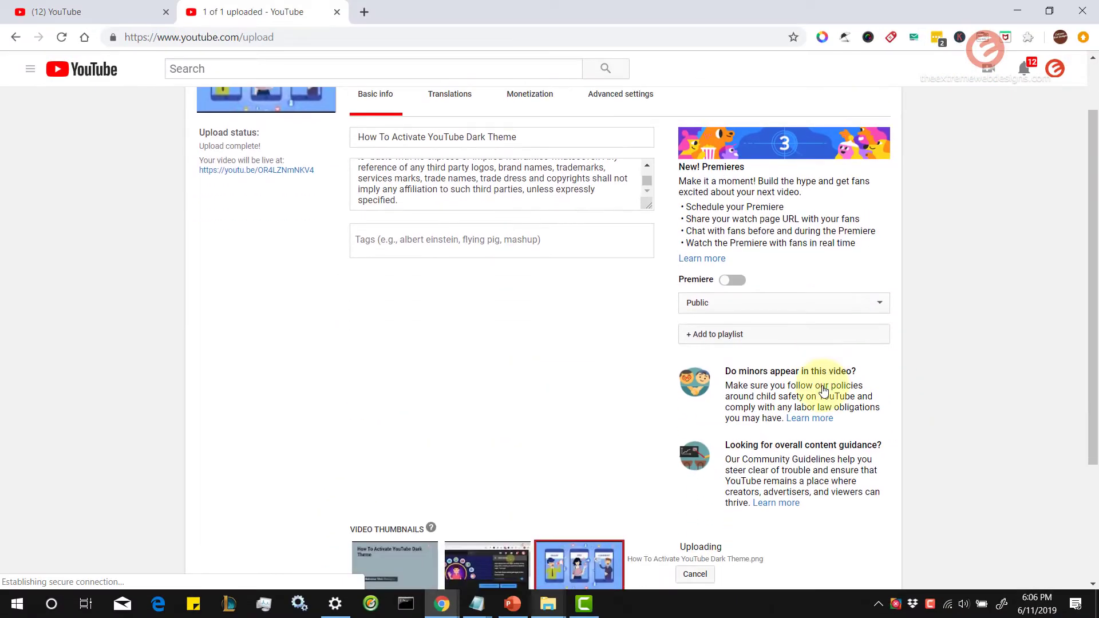
{"action": "key", "text": "ctrl+minus"}
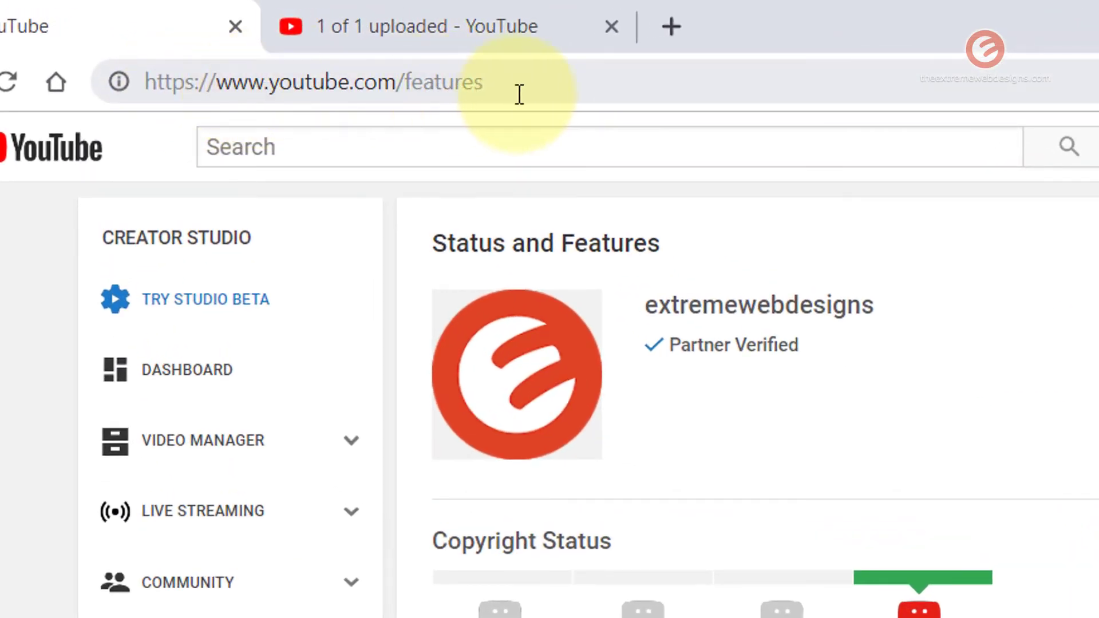
{"action": "mouse_move", "coordinate": [658, 333]}
{"action": "left_mouse_down"}
{"action": "mouse_move", "coordinate": [526, 243]}
{"action": "mouse_move", "coordinate": [692, 273]}
{"action": "left_mouse_up"}
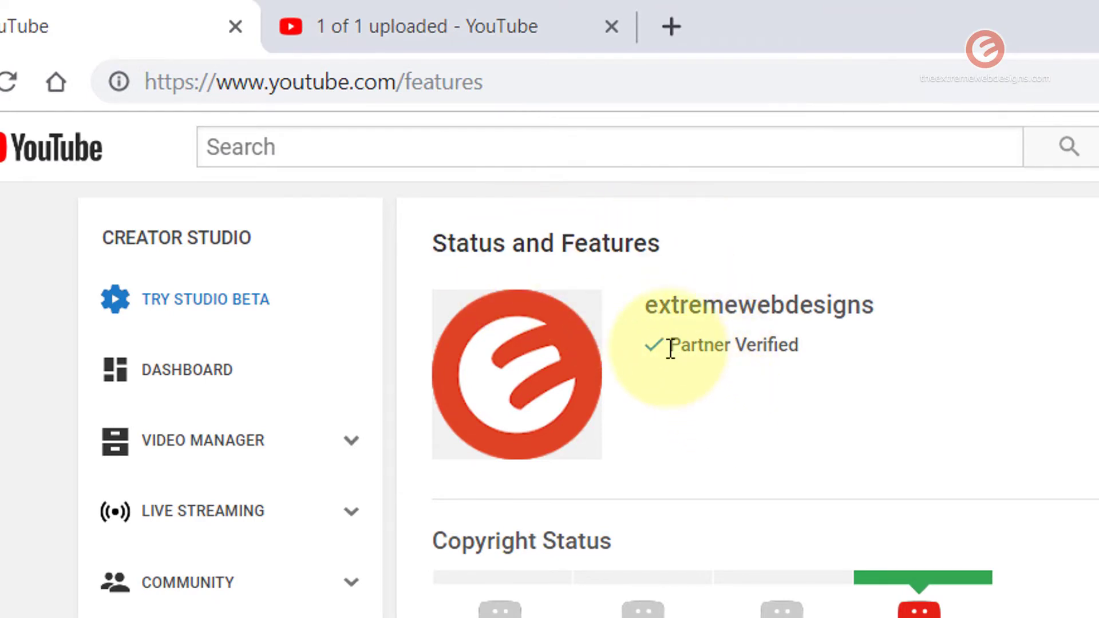
{"action": "left_click_drag", "start_coordinate": [670, 352], "coordinate": [817, 360]}
{"action": "left_click", "coordinate": [820, 371]}
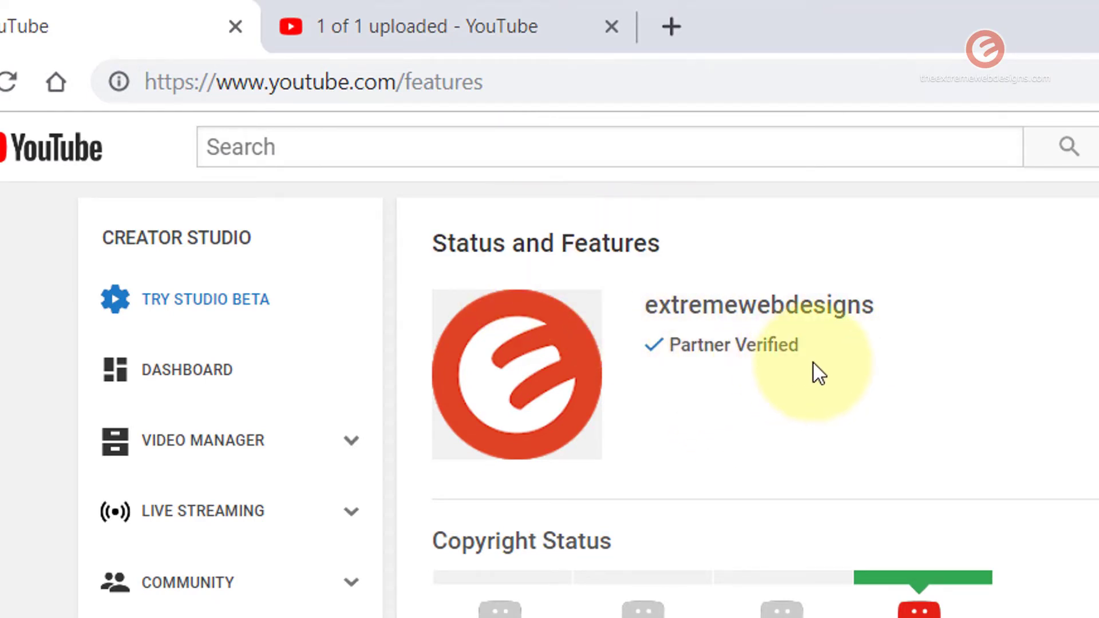